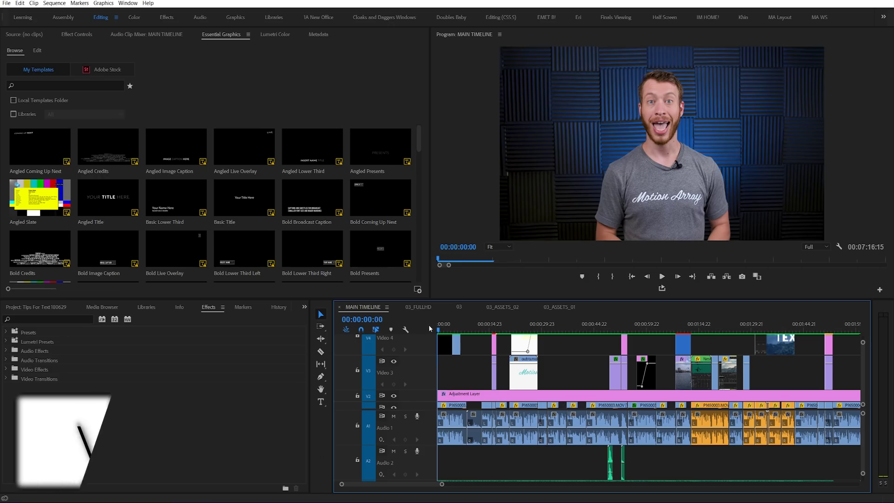
Scrub the playhead in MAIN TIMELINE to 00:00:16:18.
click(462, 325)
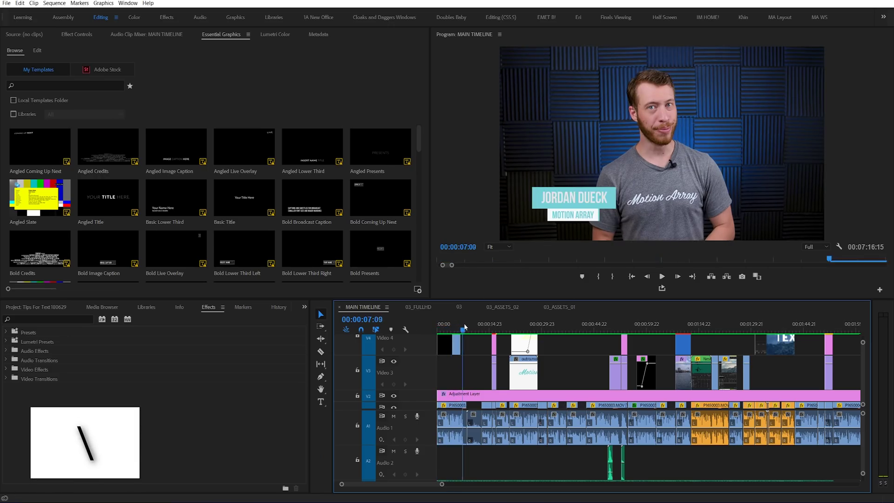
drag(516, 323, 493, 321)
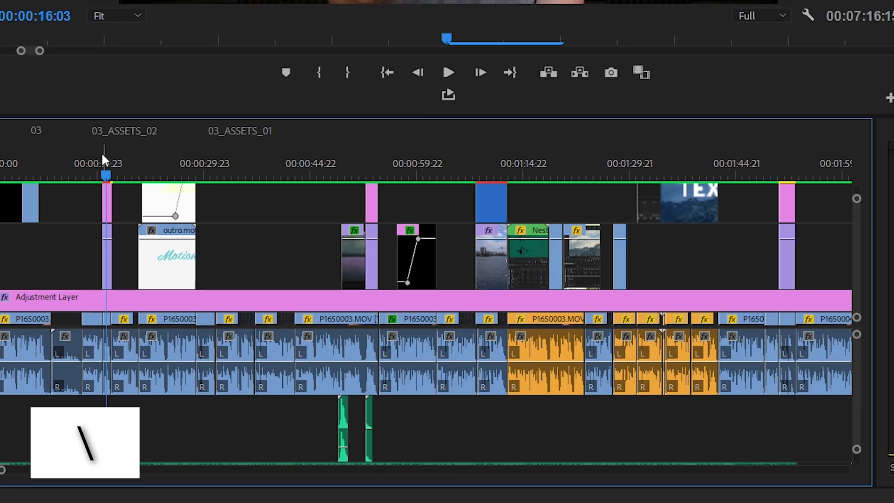
key(equal)
scroll(115, 216, up, 2)
drag(220, 175, 230, 169)
Toggle the timeline between a close-up around the playhead and the full sequence, ending with the whole sequence fitted.
key(backslash)
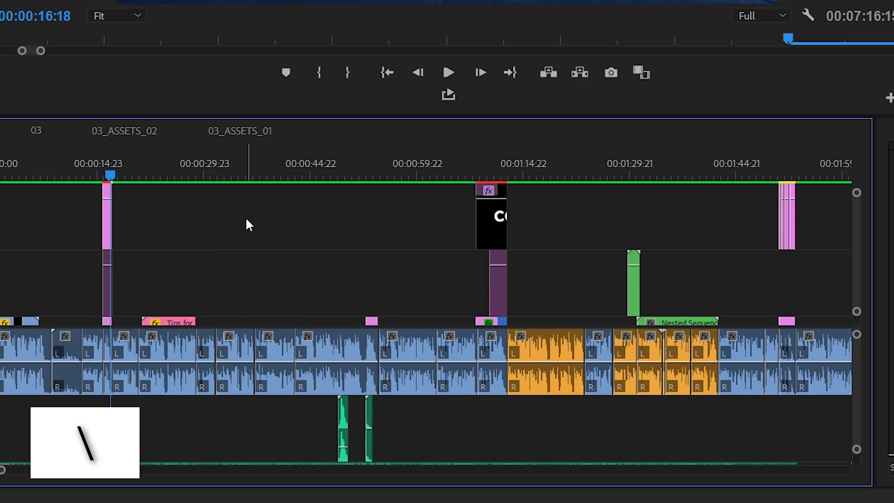
key(equal)
scroll(246, 218, down, 3)
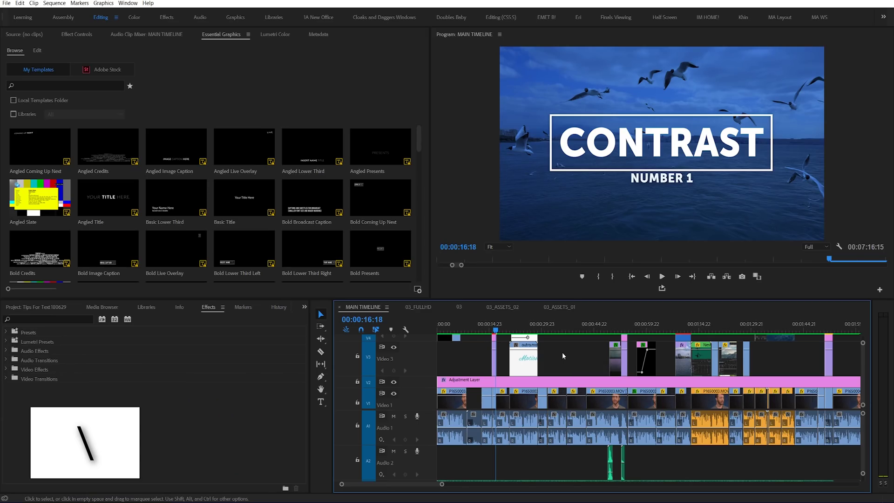
key(backslash)
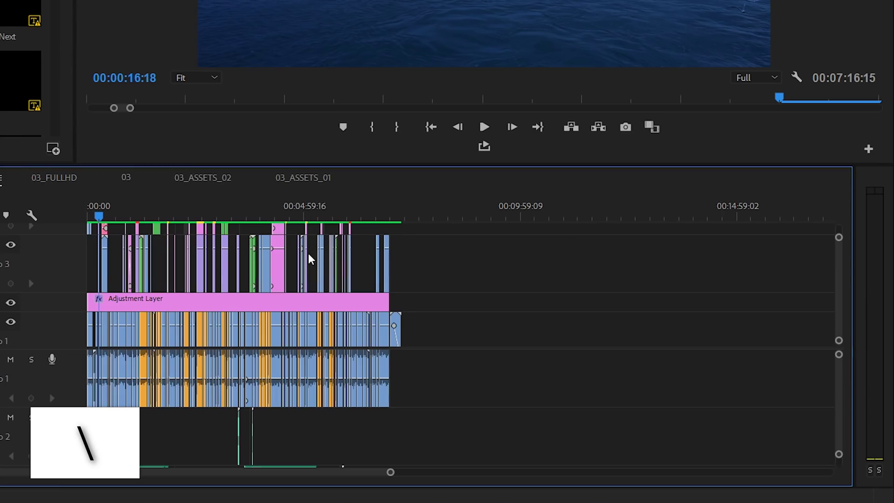
key(backslash)
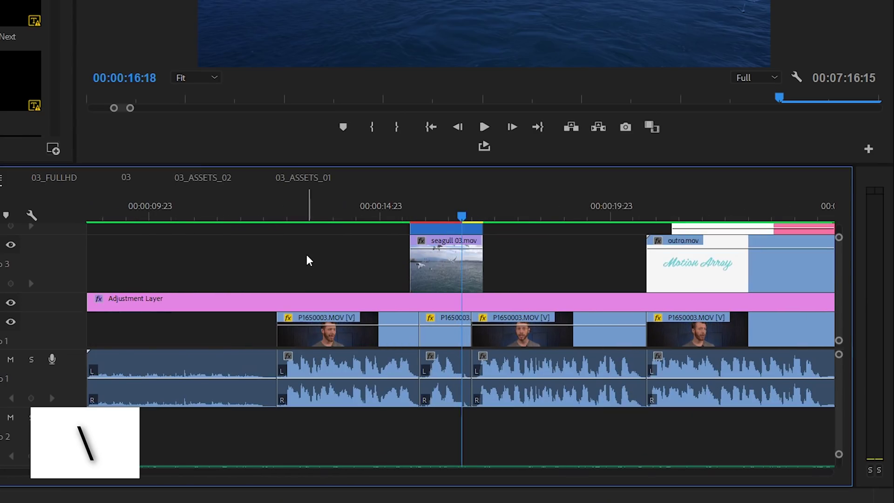
key(backslash)
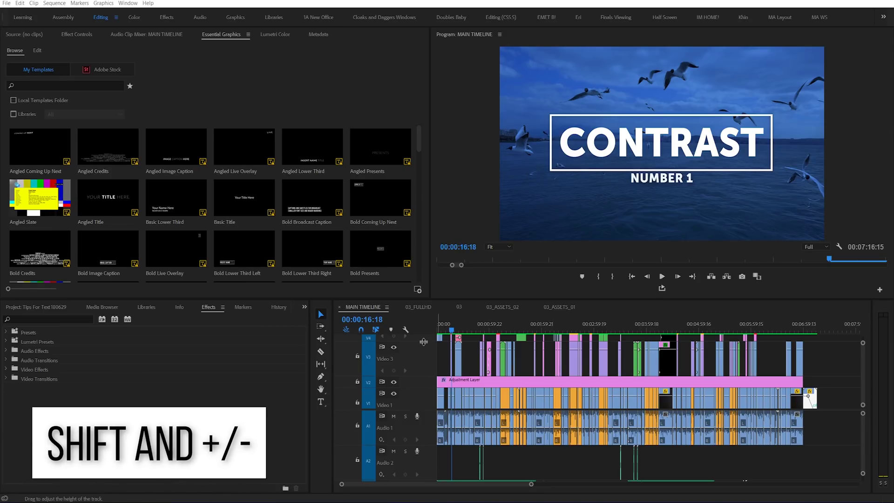
Adjust the heights of the upper video tracks, including Video 3 and Video 4, one track at a time.
click(420, 337)
key(shift+equal)
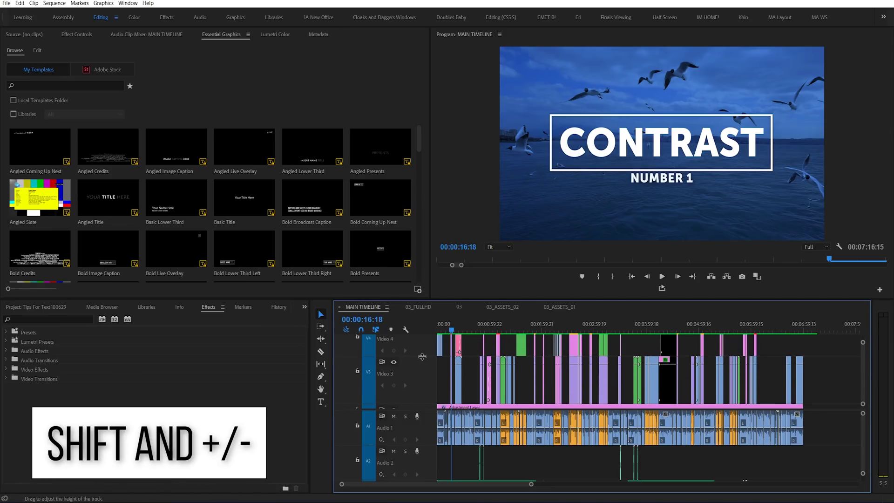
scroll(424, 373, up, 2)
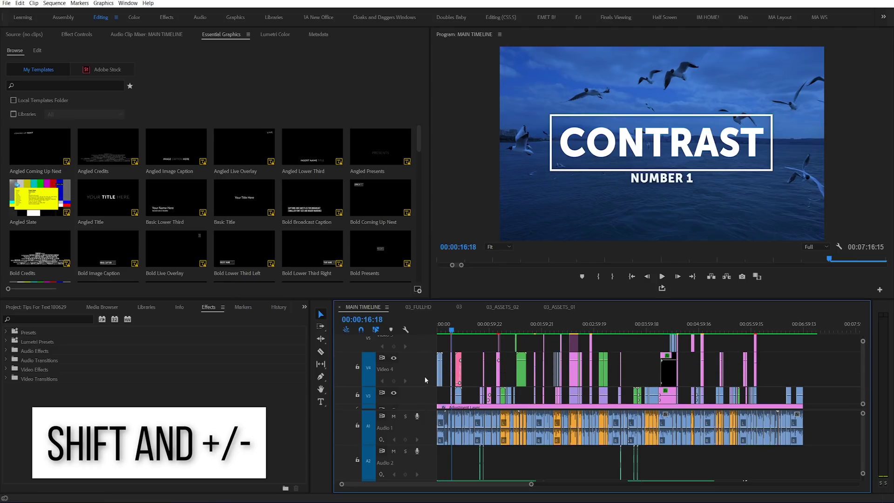
key(shift+minus)
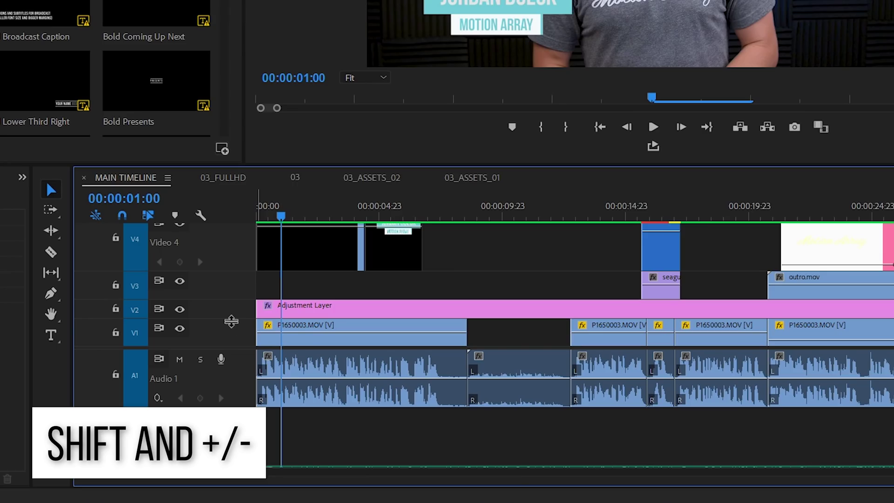
scroll(232, 328, up, 1)
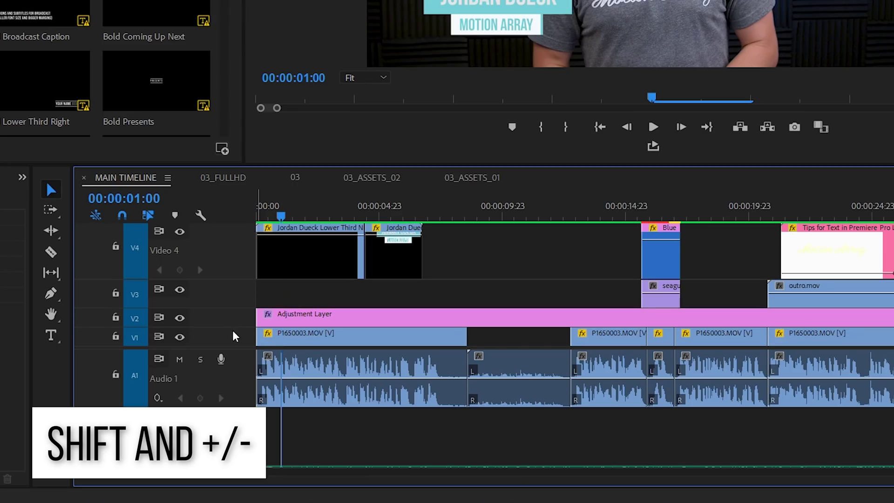
Make the Video 1 track several times taller and deselect the first P1650003.MOV clip.
click(285, 339)
drag(229, 327, 236, 251)
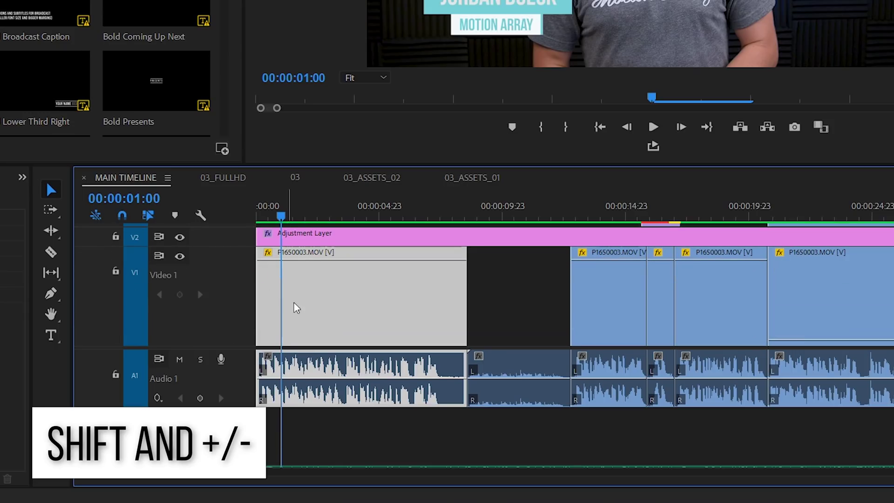
click(557, 329)
click(510, 315)
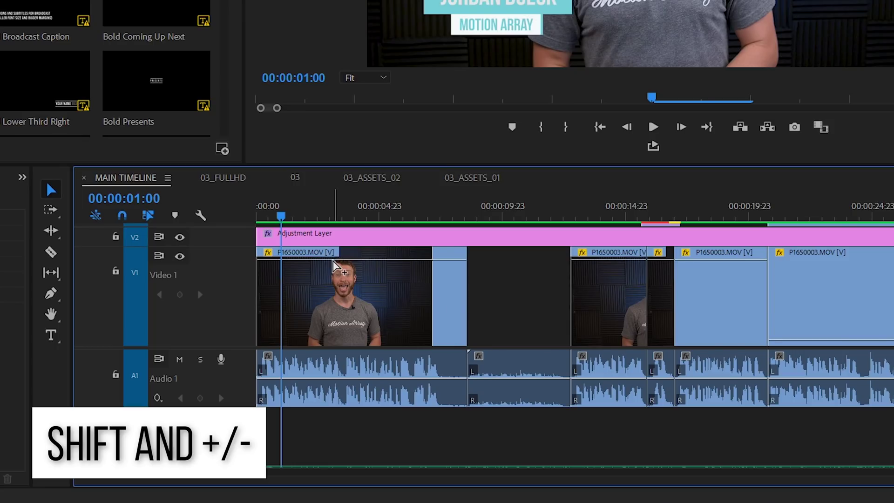
Switch all tracks repeatedly between minimized and expanded height, ending with every track minimized.
key(shift+minus)
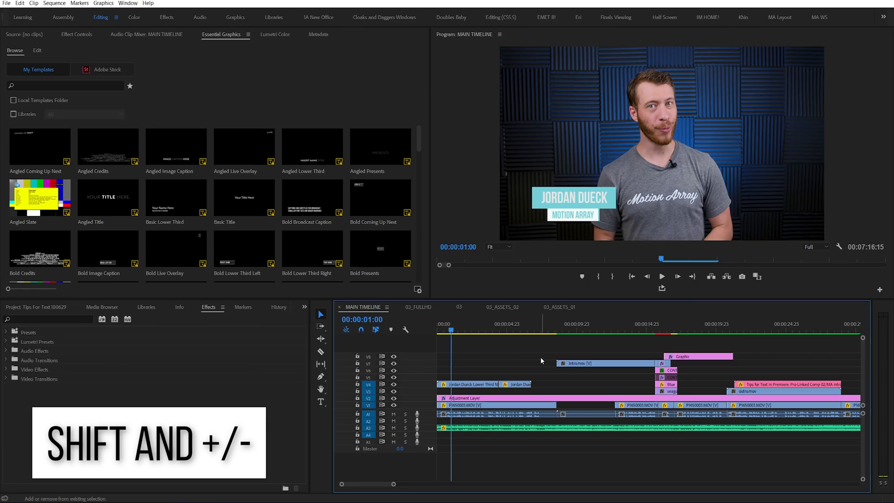
key(shift+equal)
key(shift+minus)
key(shift+equal)
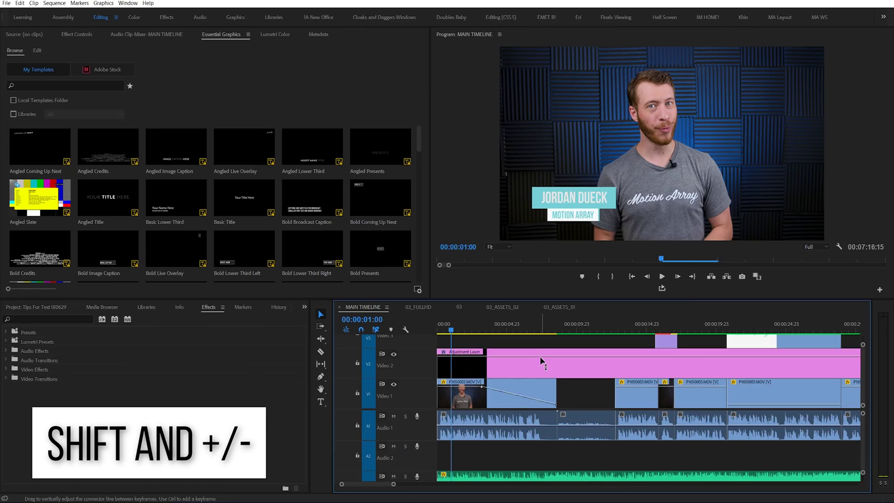
key(shift+minus)
key(shift+equal)
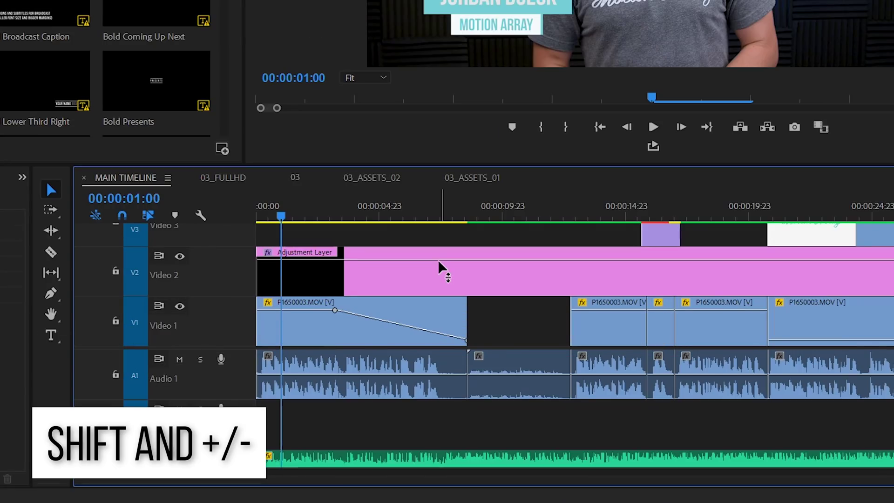
key(shift+minus)
key(shift+equal)
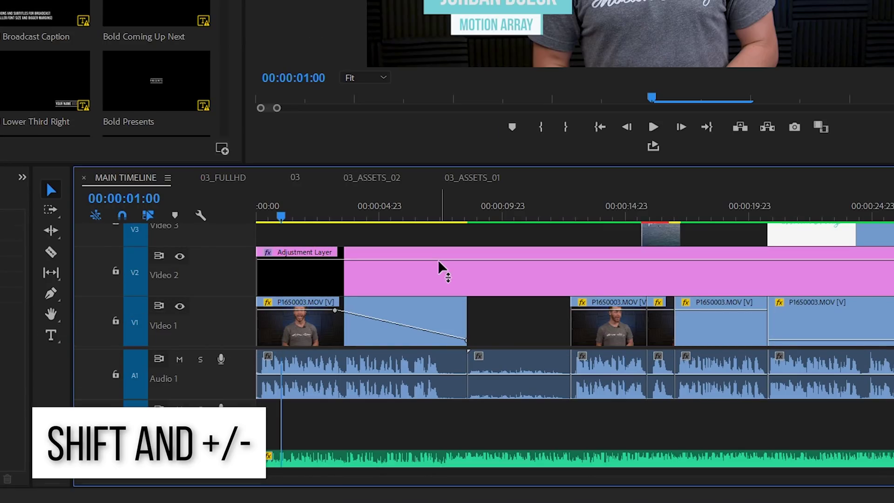
key(shift+minus)
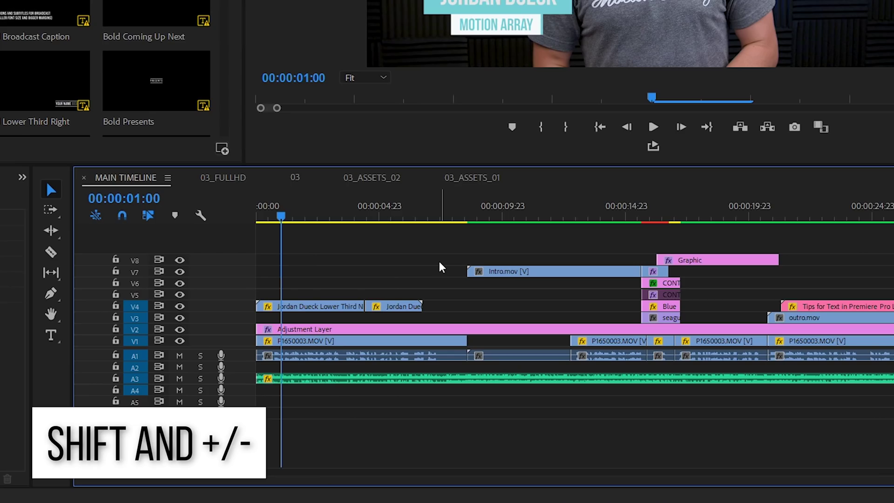
Increase the height of the video tracks only in increments, and reduce them again by increments.
key(shift+equal)
key(shift+equal)
key(shift+equal)
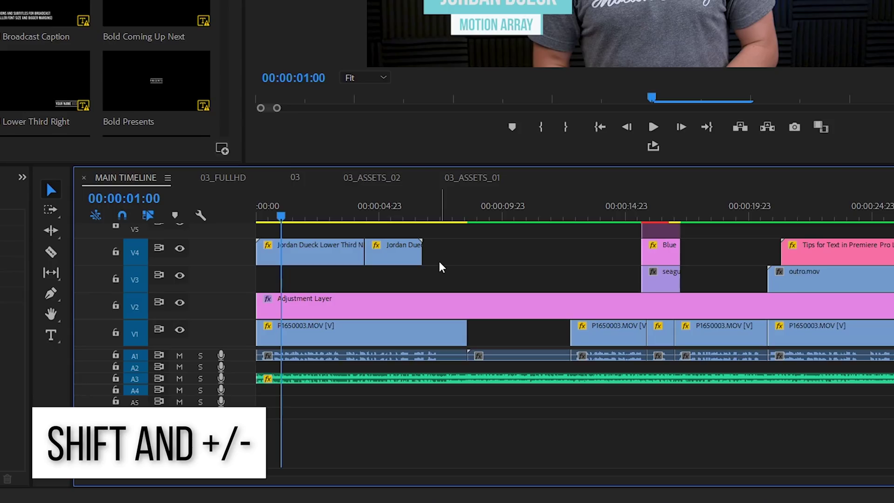
key(shift+minus)
key(shift+minus)
key(shift+minus)
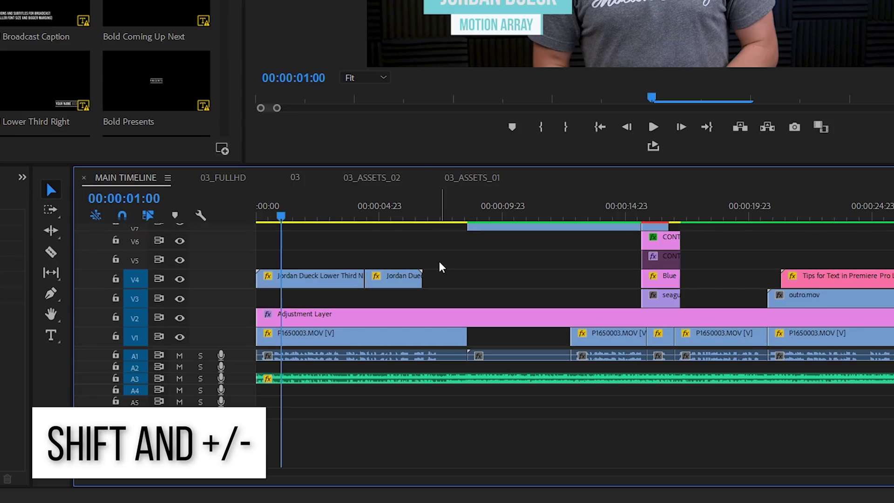
Increase the height of the audio tracks only in increments, and reduce them again.
key(alt+equal)
key(alt+equal)
key(alt+equal)
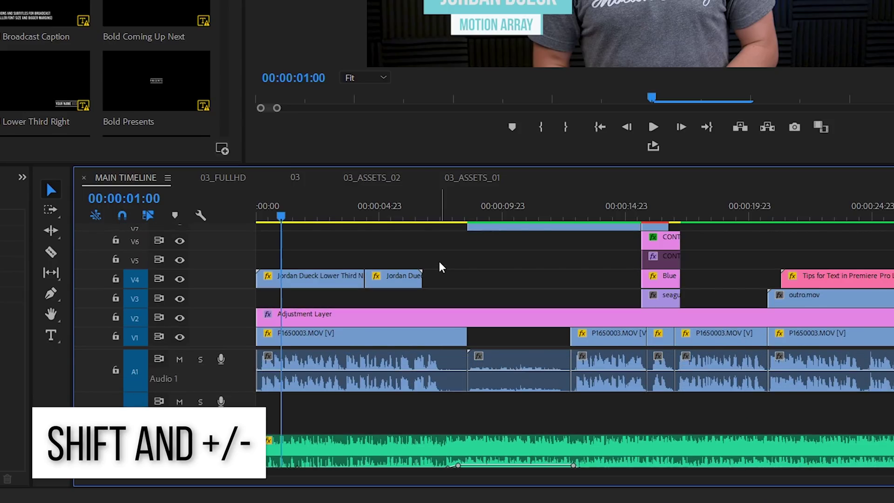
key(alt+minus)
key(alt+minus)
Expand the timeline tracks once more and shrink them back down.
key(shift+equal)
key(shift+equal)
key(shift+minus)
key(shift+minus)
key(shift+minus)
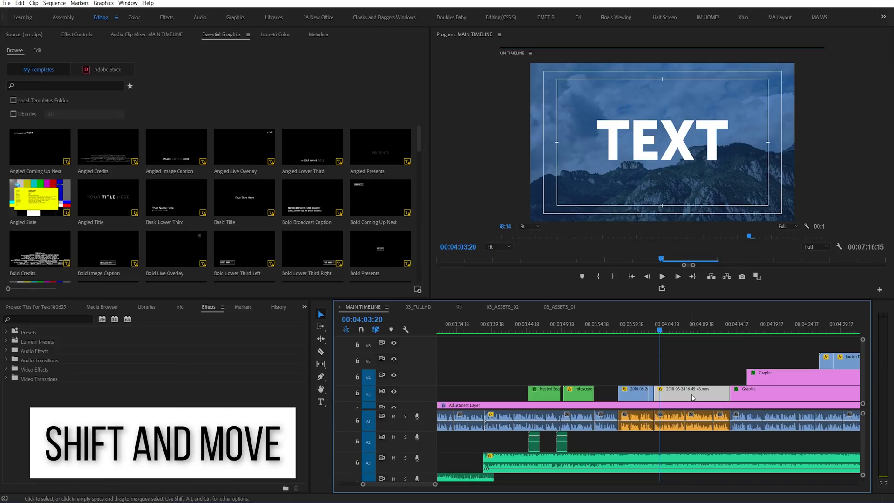
drag(693, 386, 685, 378)
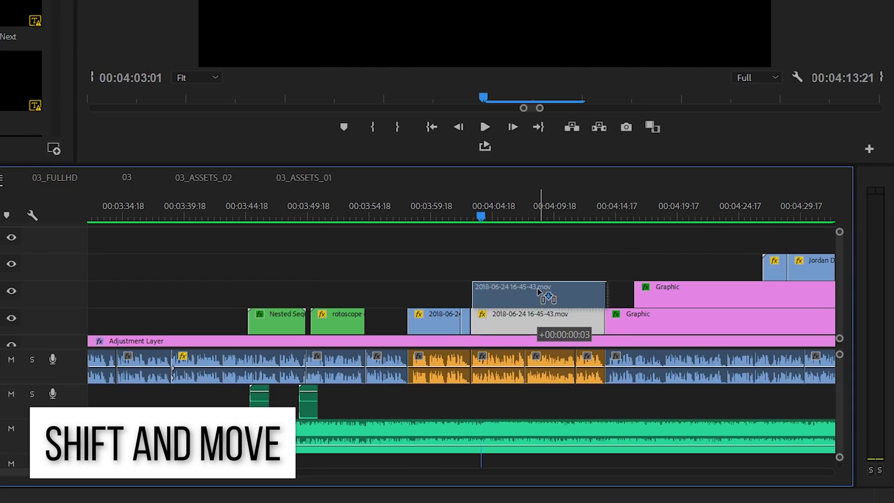
mouse_move(538, 291)
mouse_down()
mouse_move(535, 252)
mouse_move(531, 297)
mouse_move(543, 319)
mouse_move(535, 247)
mouse_move(532, 292)
mouse_move(525, 285)
mouse_up()
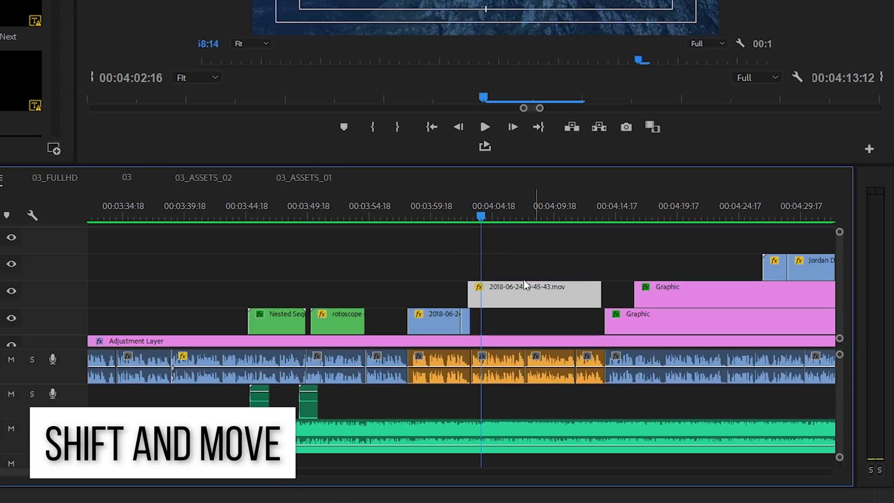
mouse_move(538, 310)
mouse_down()
mouse_move(537, 275)
mouse_move(543, 316)
mouse_move(538, 242)
mouse_move(530, 310)
mouse_up()
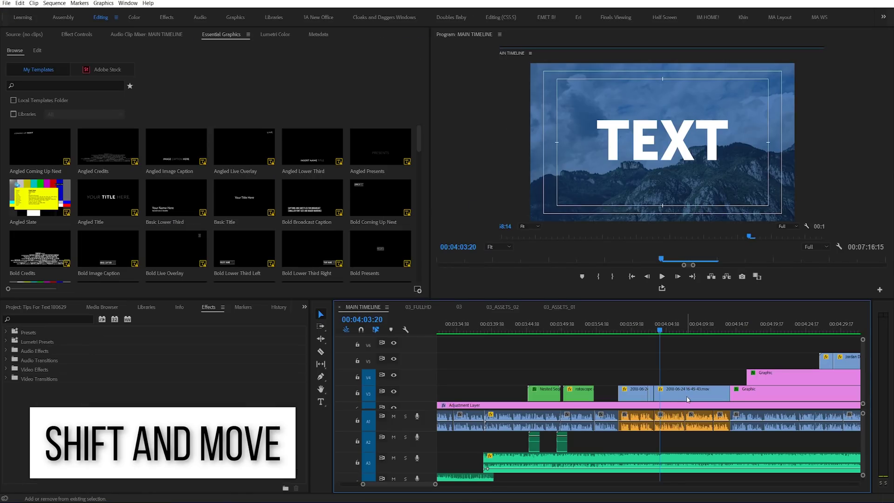
drag(686, 390, 618, 367)
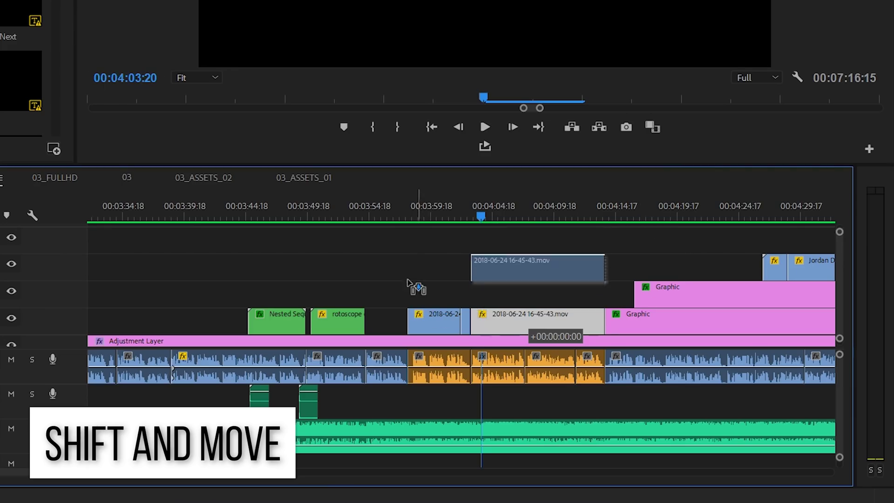
drag(408, 280, 475, 257)
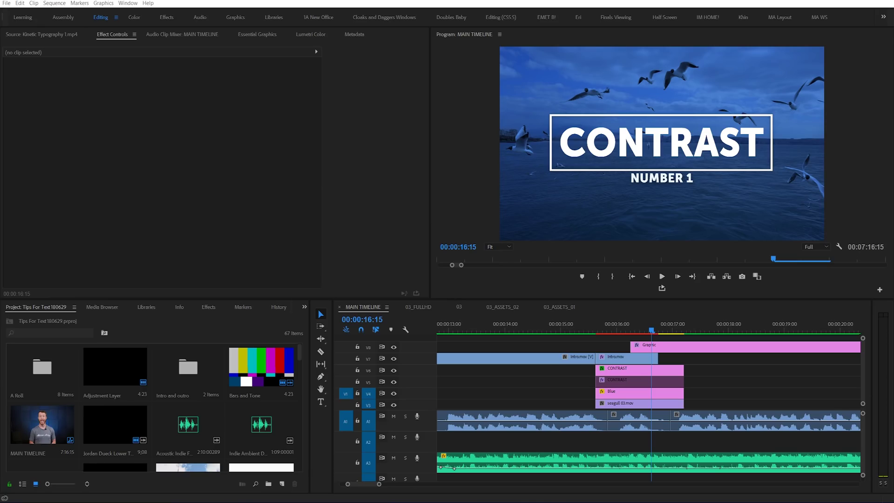
Scrub the horizontal Motion position of the CONTRAST graphic at different speeds and undo the large shifts.
click(641, 372)
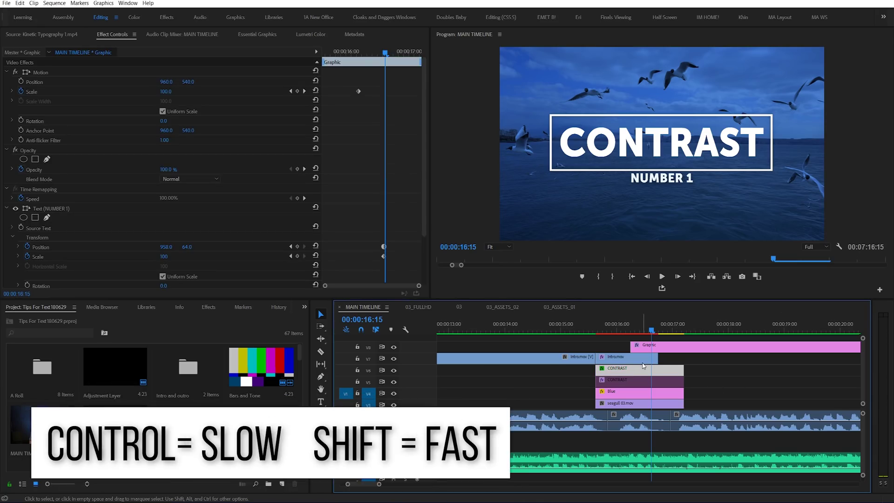
drag(163, 82, 228, 81)
drag(164, 81, 186, 80)
key(ctrl+z)
key(ctrl+z)
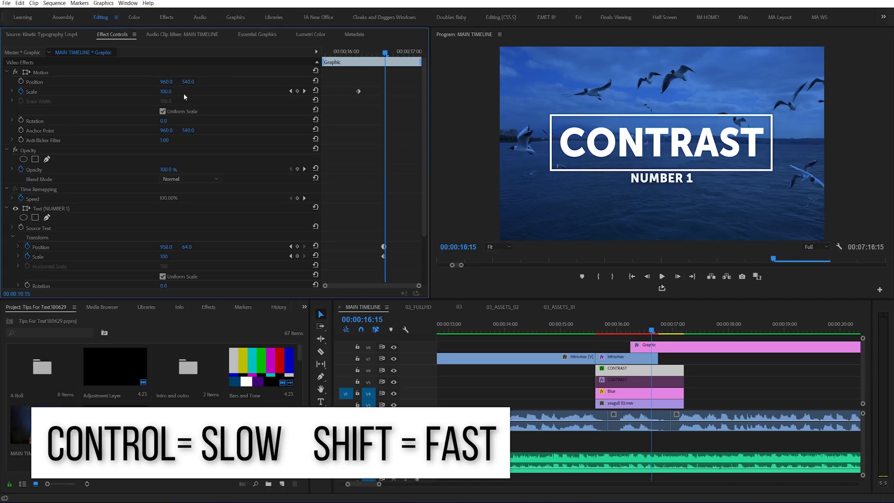
drag(166, 82, 164, 82)
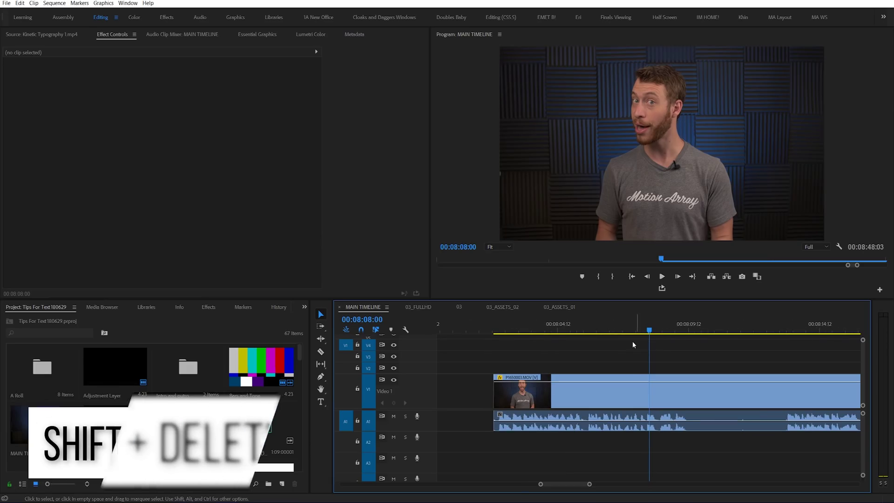
Split P1650003.MOV at the start and end of the silent section just after 00:08:09:12.
mouse_move(650, 325)
mouse_down()
mouse_move(679, 323)
mouse_move(630, 326)
mouse_move(661, 328)
mouse_up()
key(minus)
key(equal)
key(c)
click(429, 317)
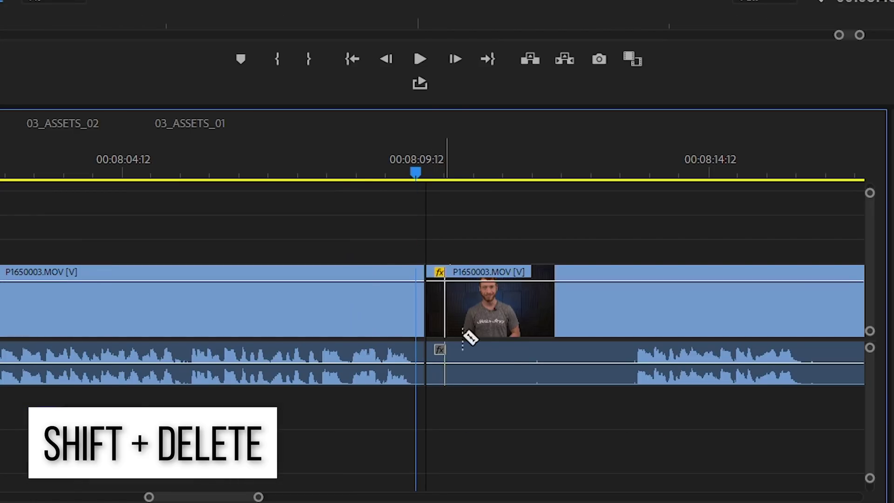
click(628, 317)
Delete the silent middle section and slide the following clip back to close the gap.
click(523, 365)
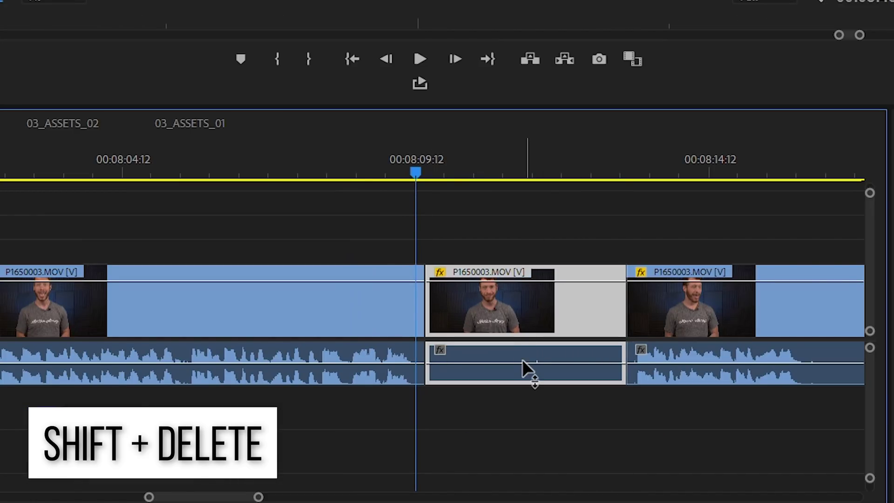
key(Delete)
drag(678, 314, 479, 310)
Play back the joined clips across the cut near 00:08:09:12.
drag(397, 170, 381, 168)
key(space)
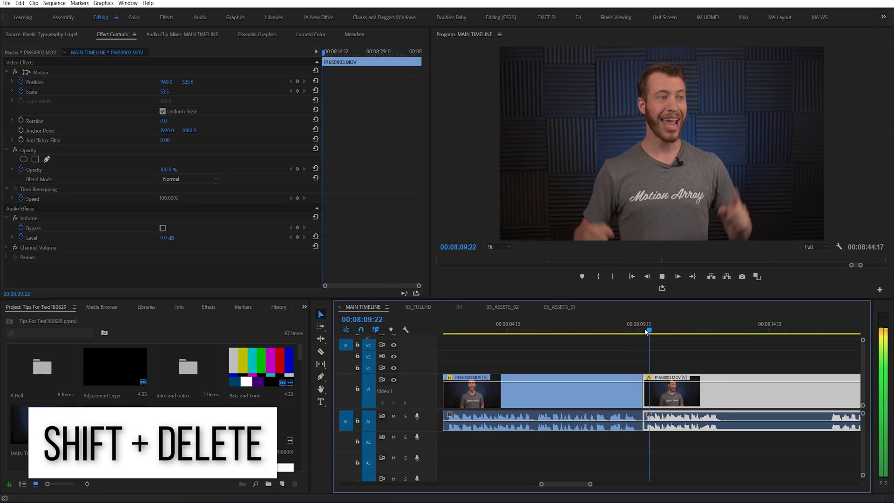
key(space)
click(342, 159)
Split P1650003.MOV around the next silent section near 00:08:12:09 and ripple delete that section.
drag(629, 326, 702, 338)
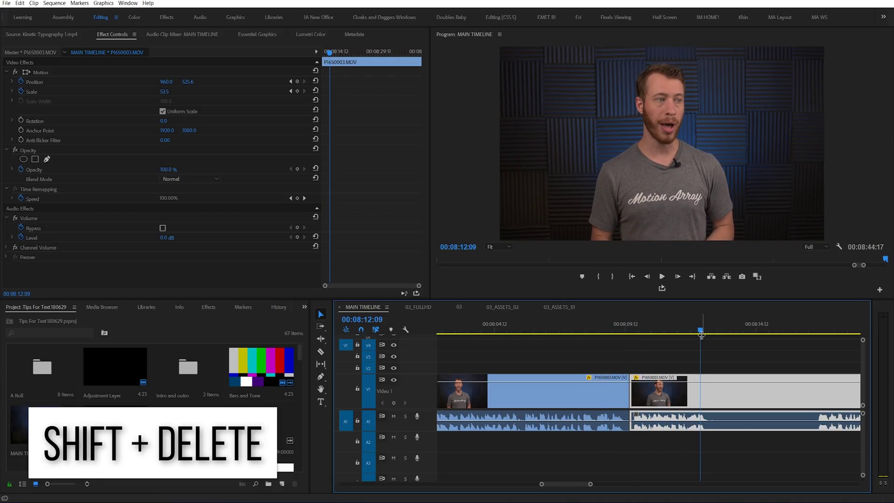
key(minus)
click(686, 413)
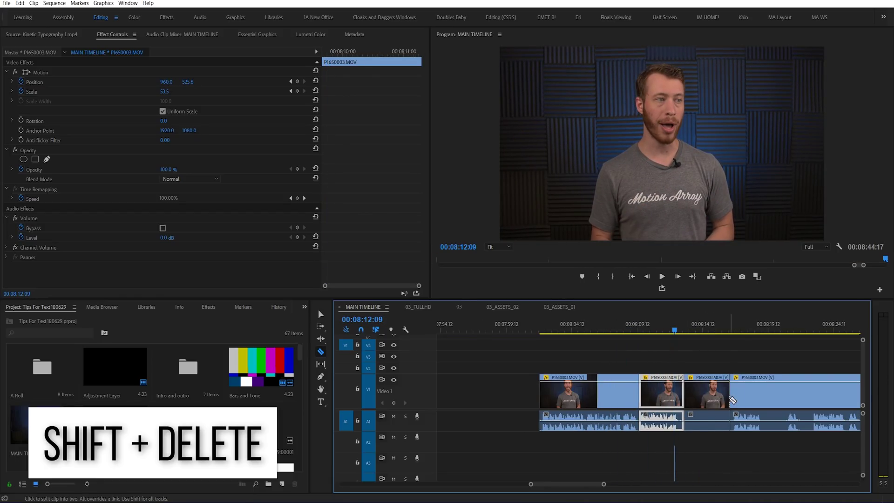
key(v)
click(708, 396)
key(shift+Delete)
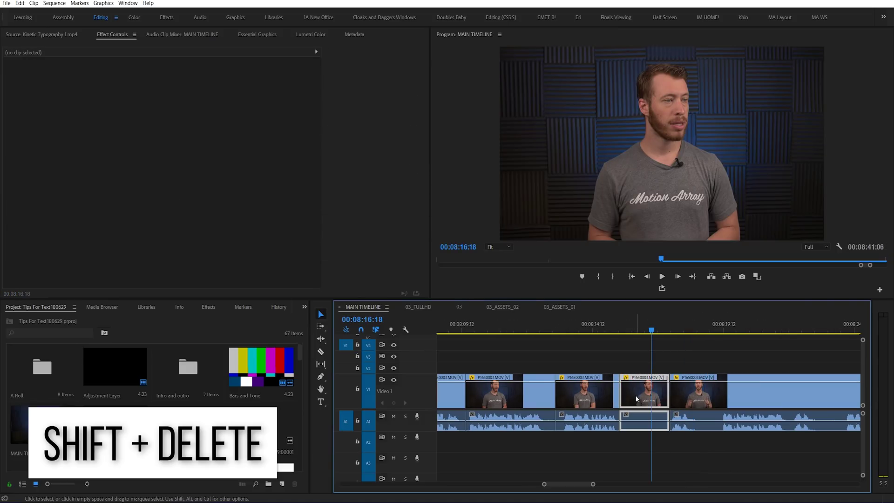
Ripple delete another unwanted section of P1650003.MOV to tighten the footage near 00:08:15:13.
click(635, 395)
key(shift+Delete)
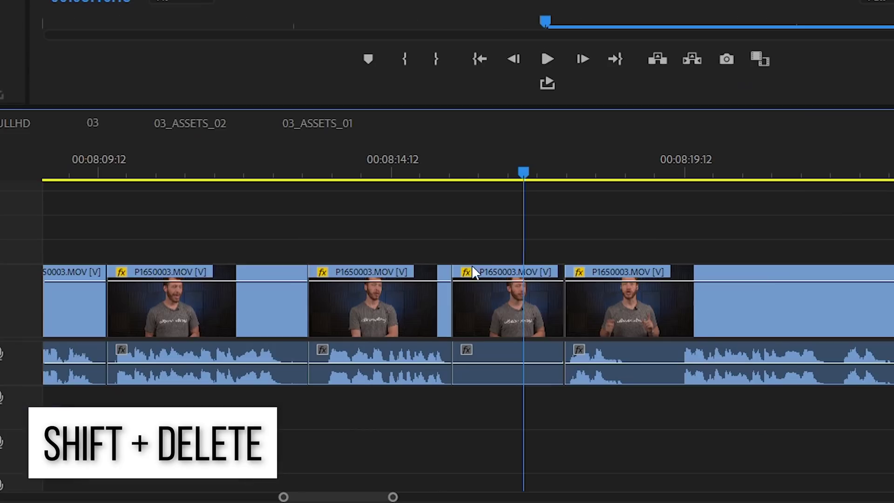
click(635, 390)
key(shift+Delete)
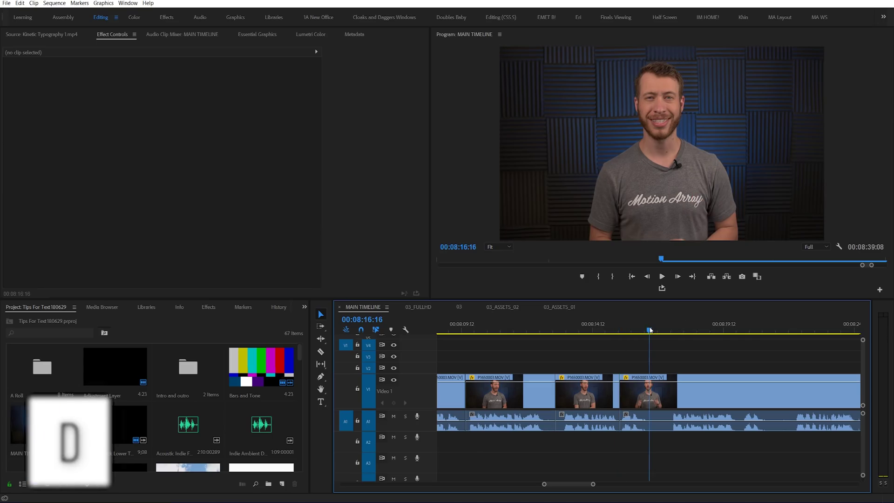
Select the P1650003.MOV clip under the playhead at 00:08:16:16 and clear the selection again.
key(d)
click(661, 358)
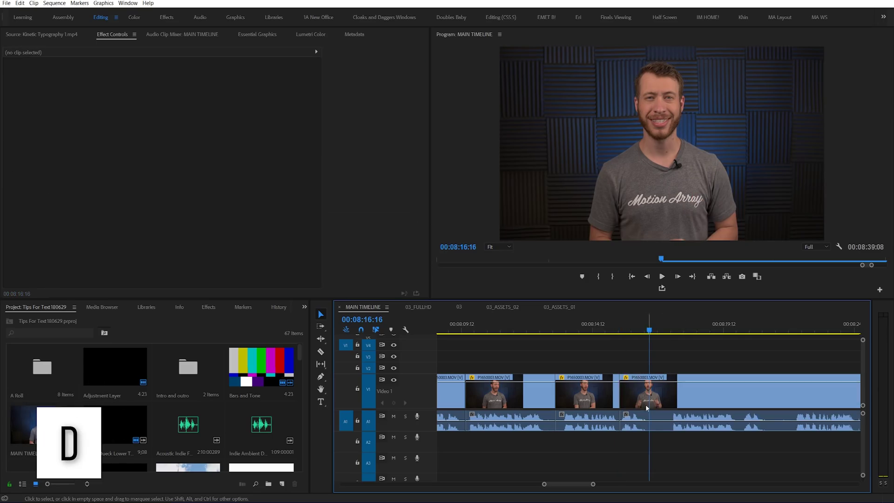
key(Up)
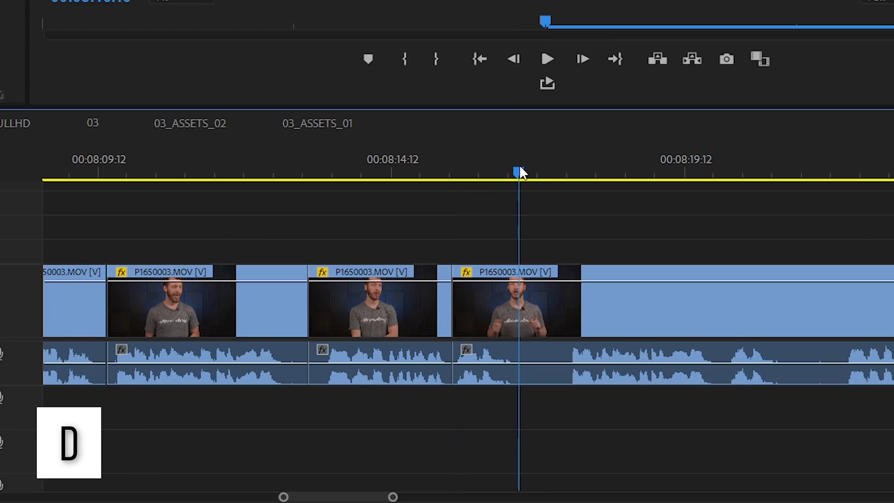
key(d)
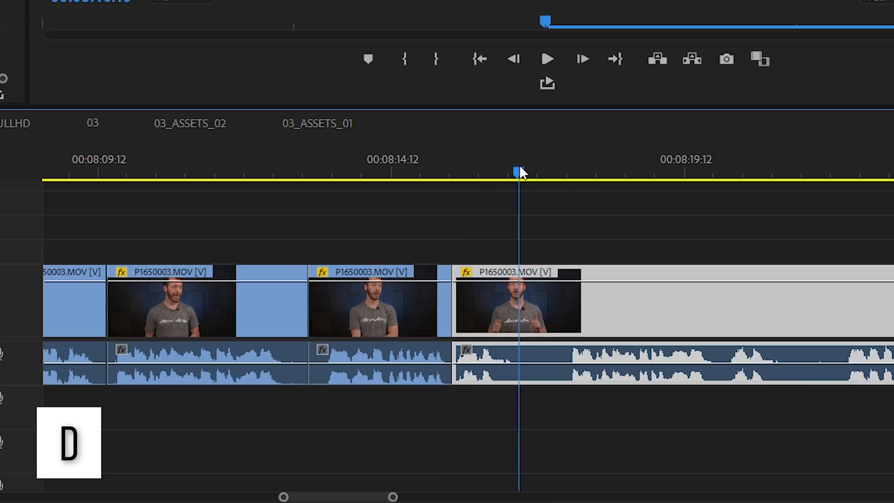
click(555, 218)
Split P1650003.MOV at the playhead and about one second after it, and ripple delete the silent section between the cuts.
key(c)
click(519, 311)
click(570, 316)
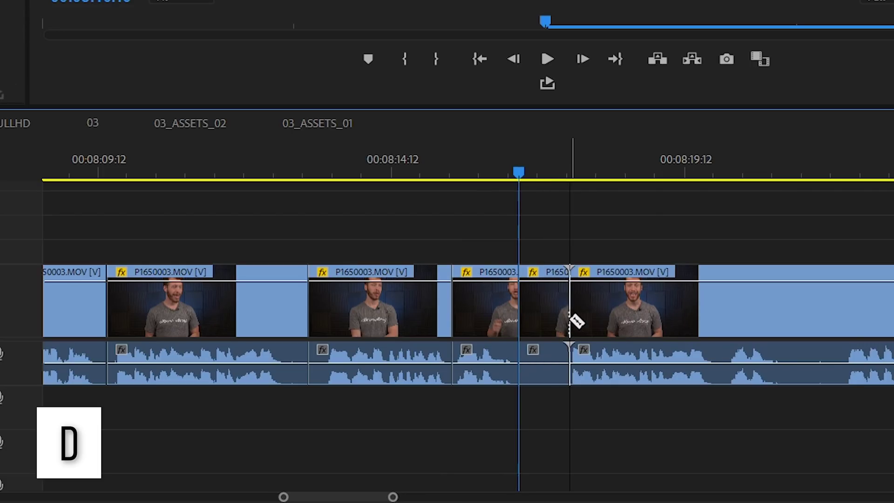
key(shift+Delete)
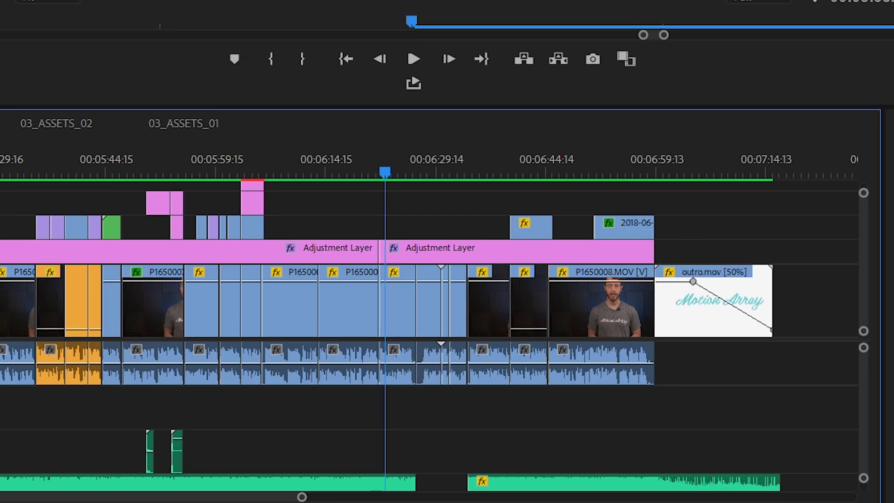
Select the Video 1 clips one by one from the playhead through P1650008.MOV, and clear the selection.
key(ctrl+g)
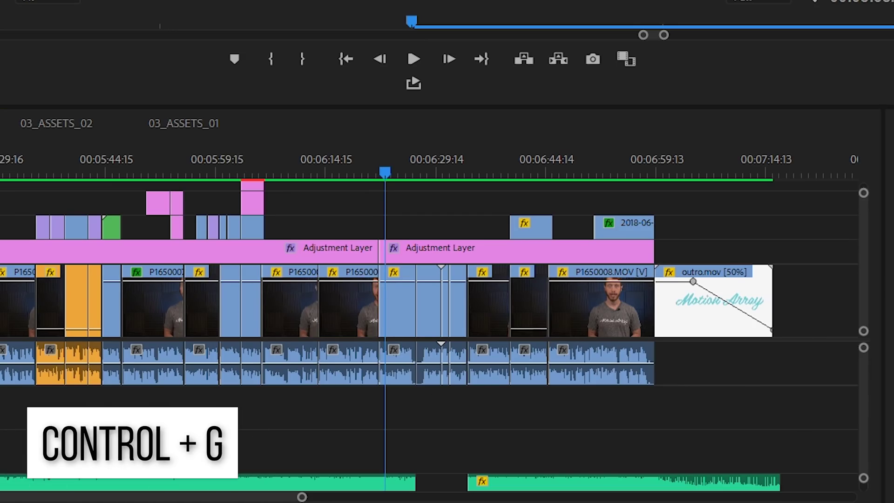
click(401, 308)
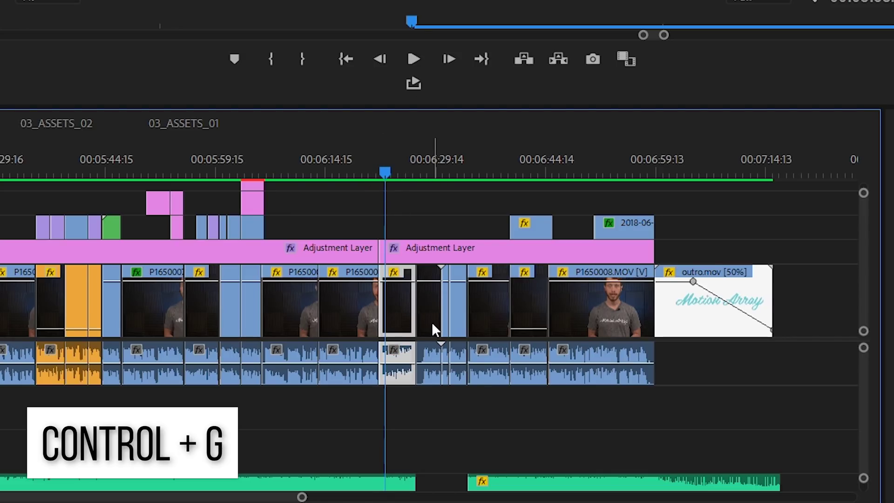
shift+click(430, 312)
shift+click(445, 312)
shift+click(458, 311)
shift+click(488, 317)
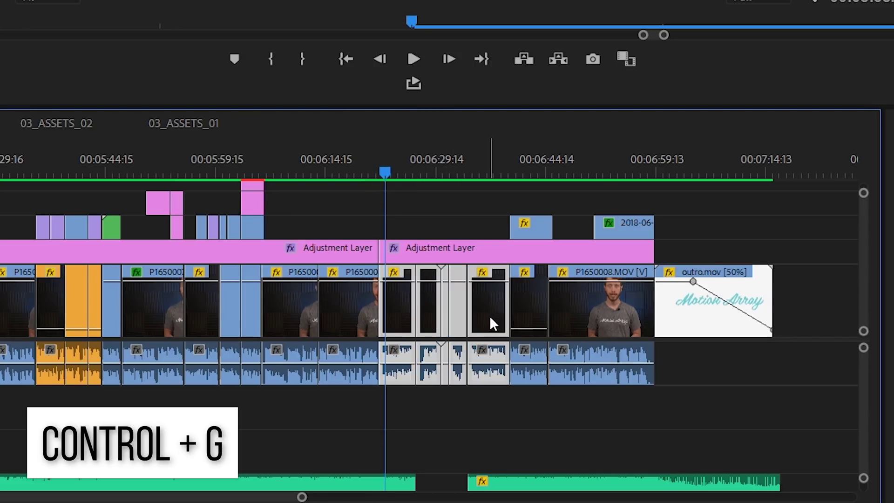
shift+click(531, 292)
shift+click(605, 299)
click(688, 392)
Select the last three Video 1 clips before outro.mov together with a marquee, and clear the selection.
click(591, 308)
click(495, 311)
click(599, 410)
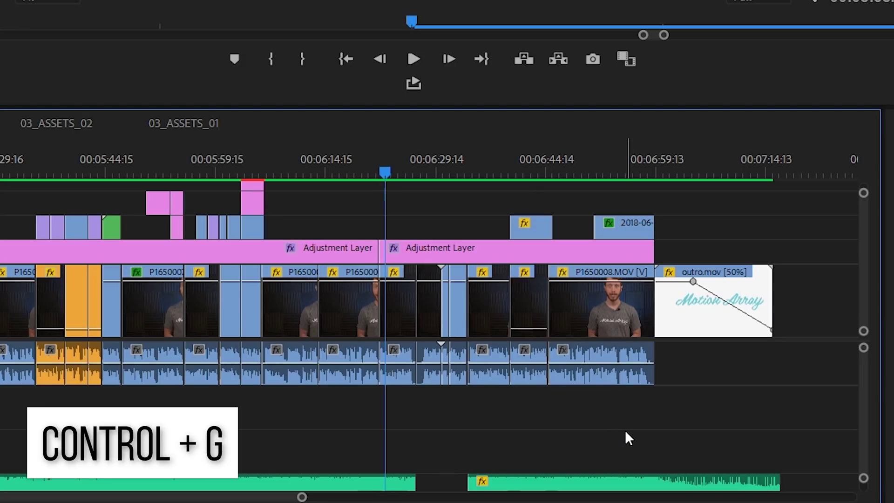
drag(627, 426, 481, 320)
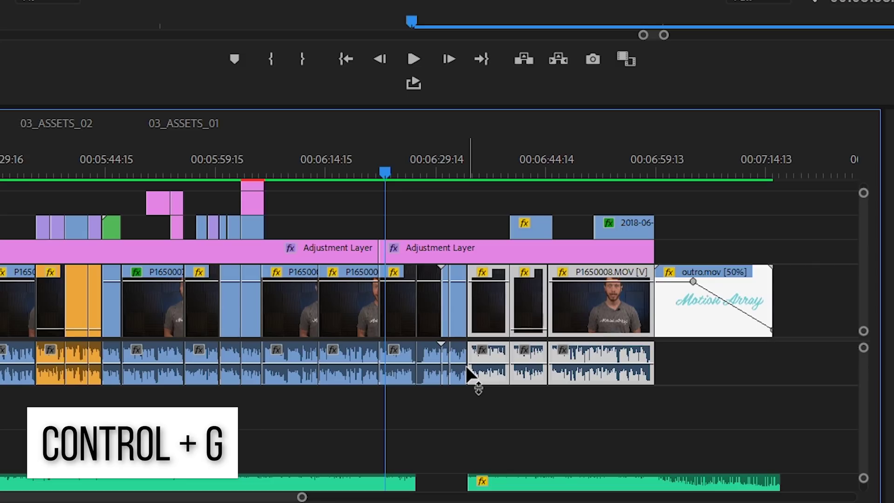
click(590, 410)
Group P1650008.MOV with the two clips directly before it on Video 1, and deselect them.
click(595, 311)
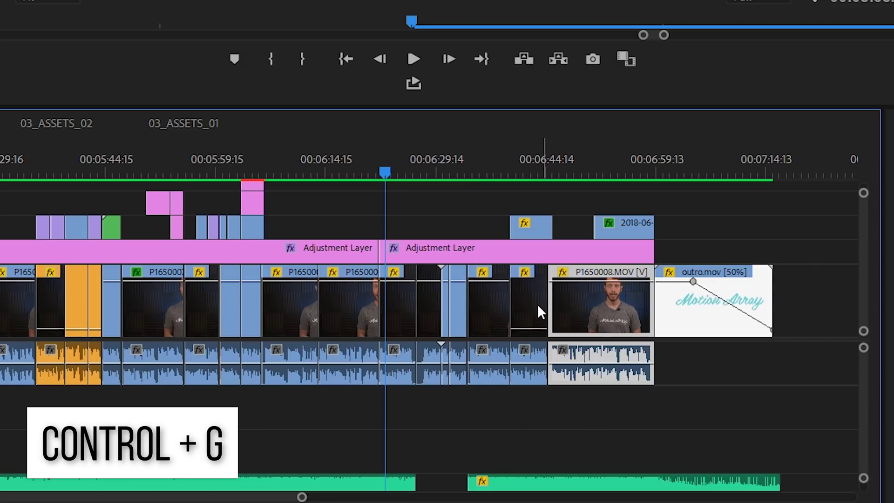
shift+click(527, 309)
shift+click(483, 301)
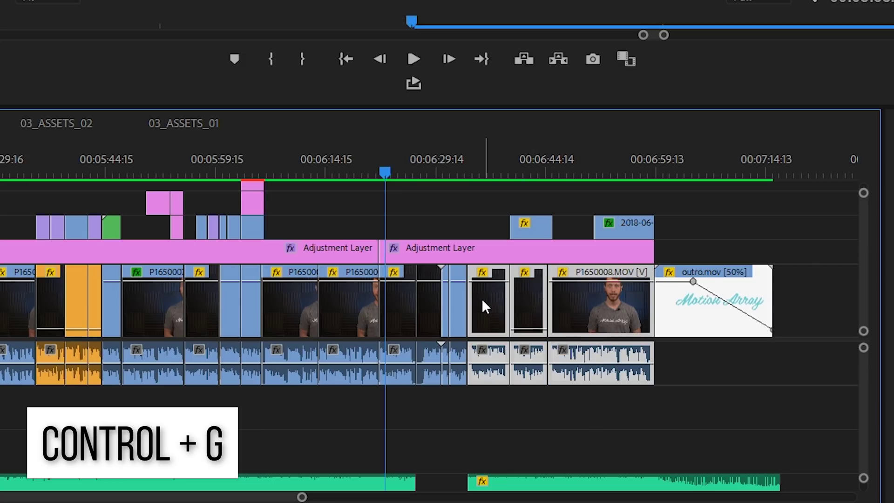
click(684, 384)
Select the group through each of its three member clips to check that they act as one unit.
click(577, 313)
click(511, 406)
click(489, 332)
click(524, 400)
click(531, 313)
click(585, 410)
click(591, 347)
click(578, 426)
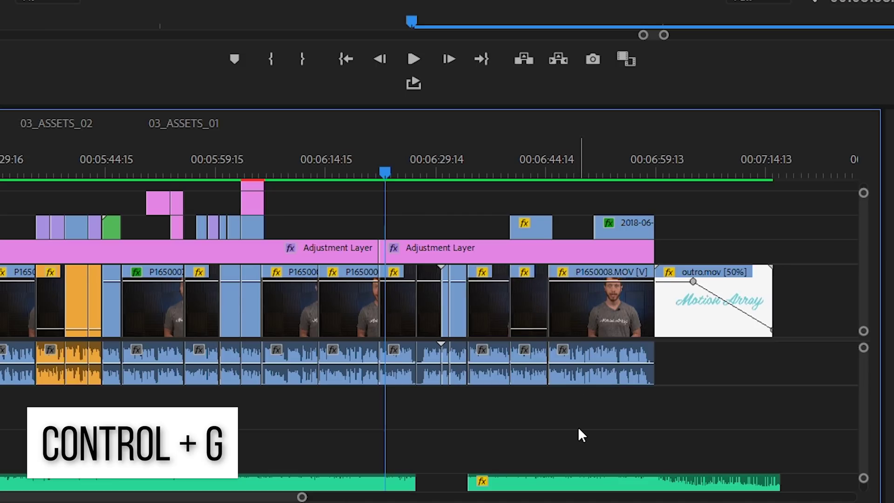
click(523, 299)
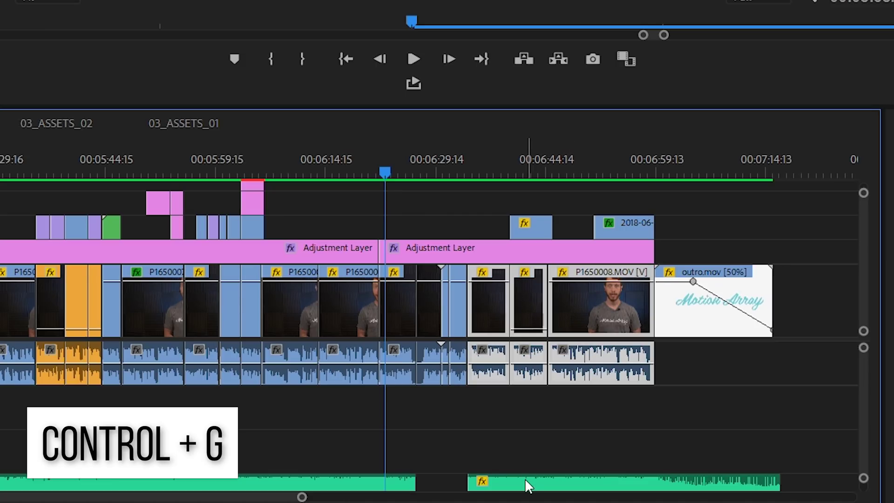
click(512, 419)
click(535, 304)
click(589, 298)
click(488, 311)
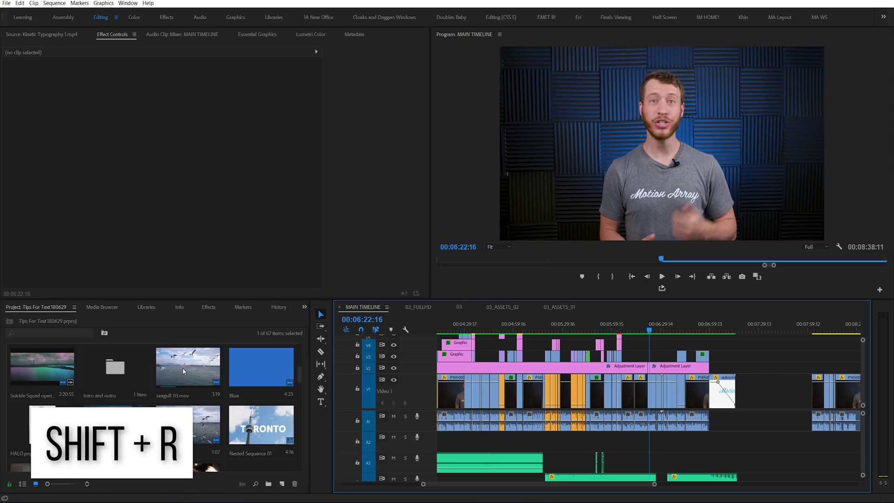
Open seagull 03.mov in the Source Monitor, move to 00:00:03:24 and reverse match that frame in MAIN TIMELINE.
double_click(182, 367)
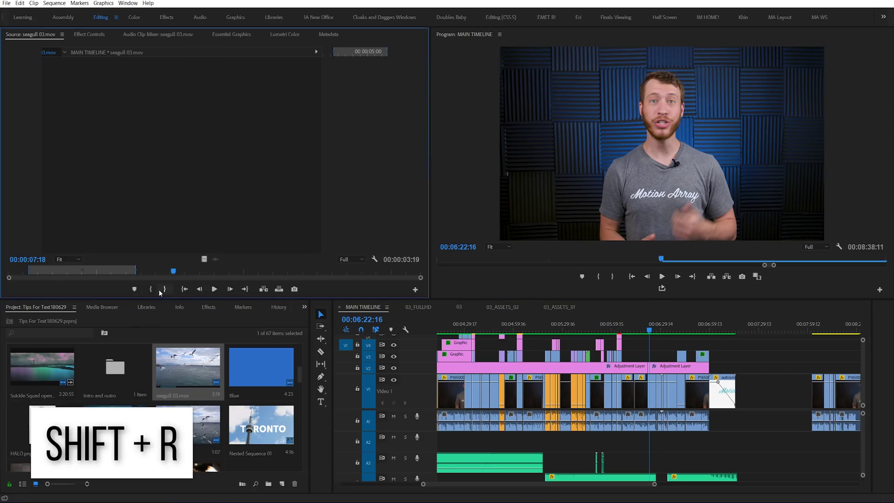
key(shift+r)
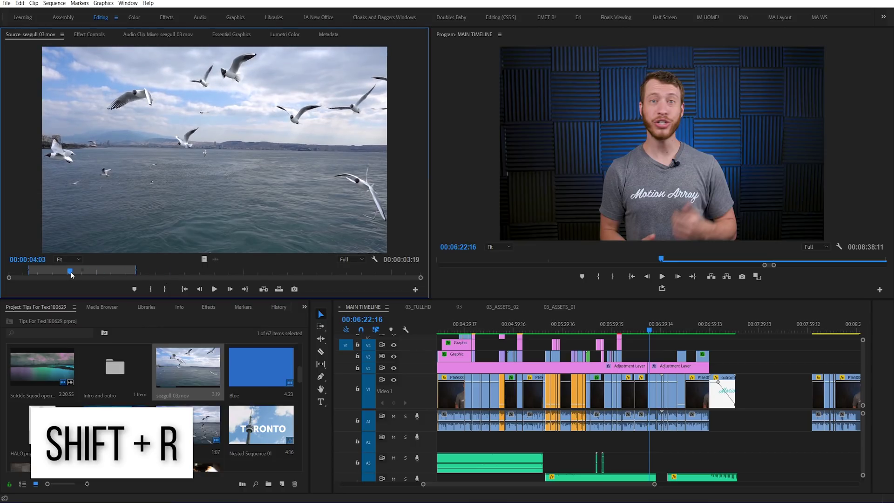
drag(88, 273, 61, 275)
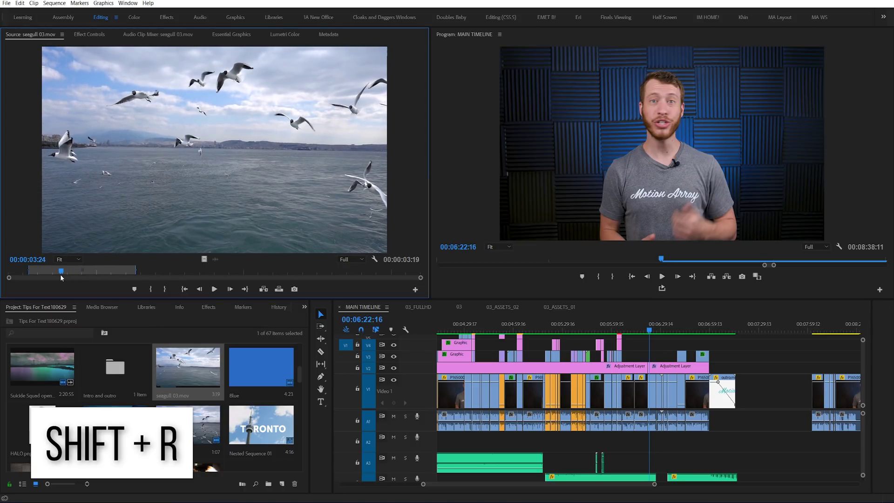
key(shift+r)
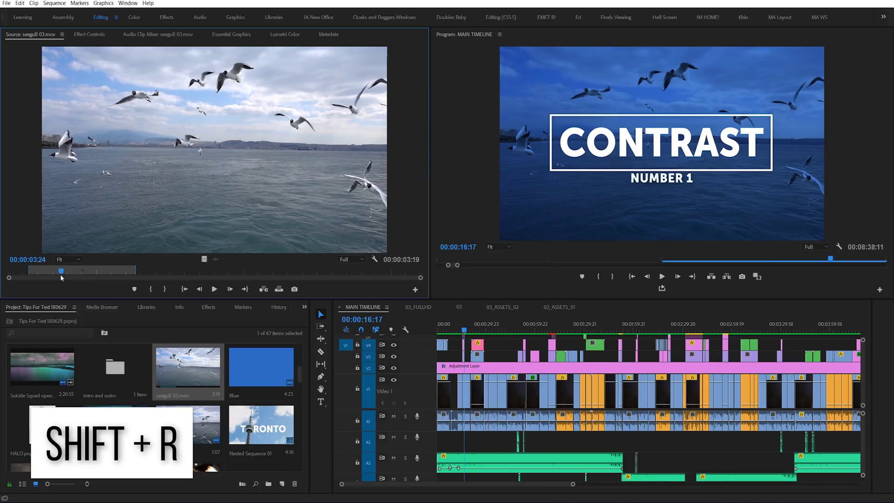
click(467, 330)
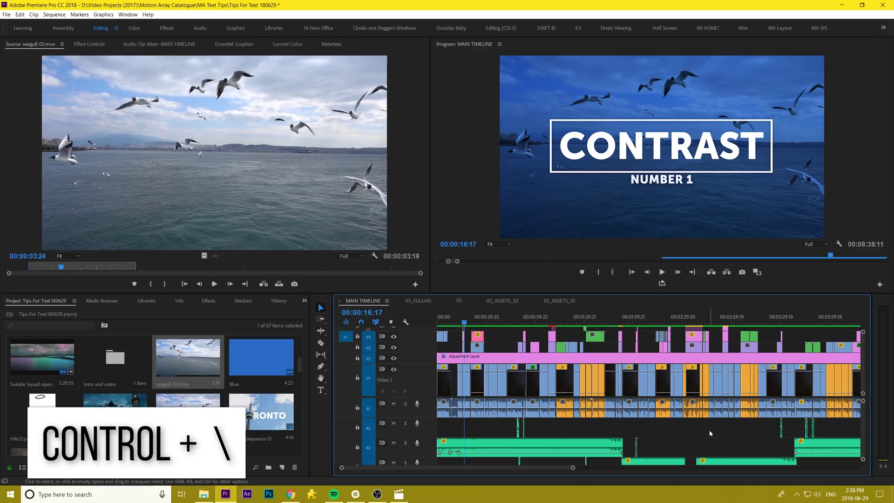
Shift the application window out of its maximized position and toggle it back through maximized to full screen without the title bar.
drag(681, 2, 646, 23)
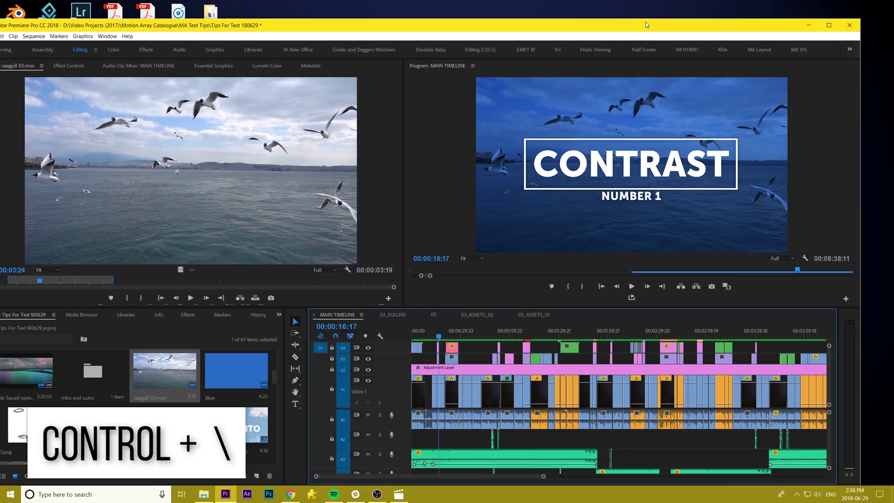
key(ctrl+backslash)
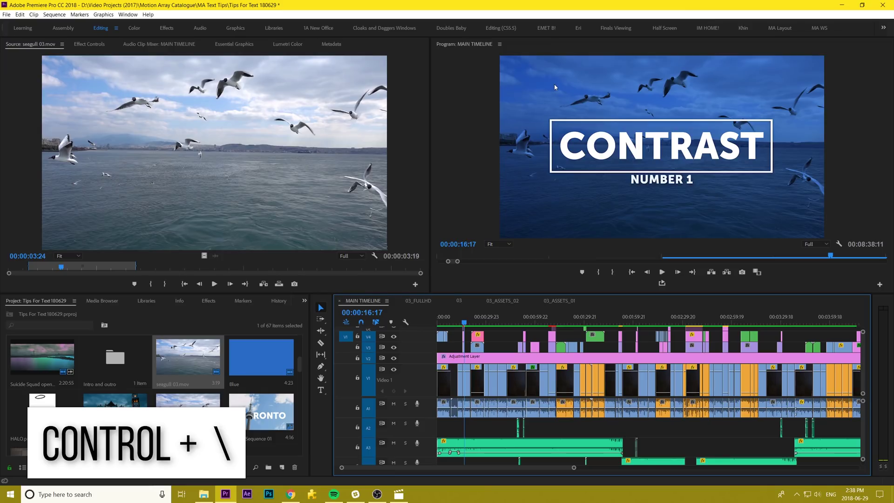
key(ctrl+backslash)
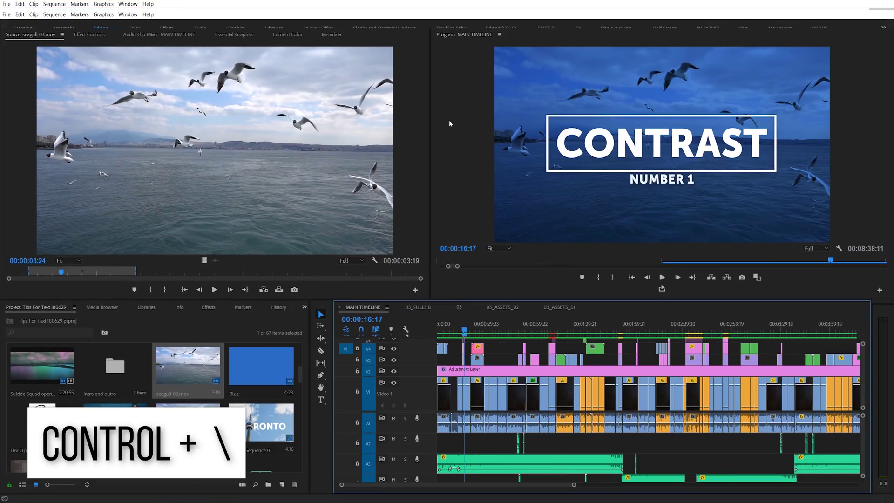